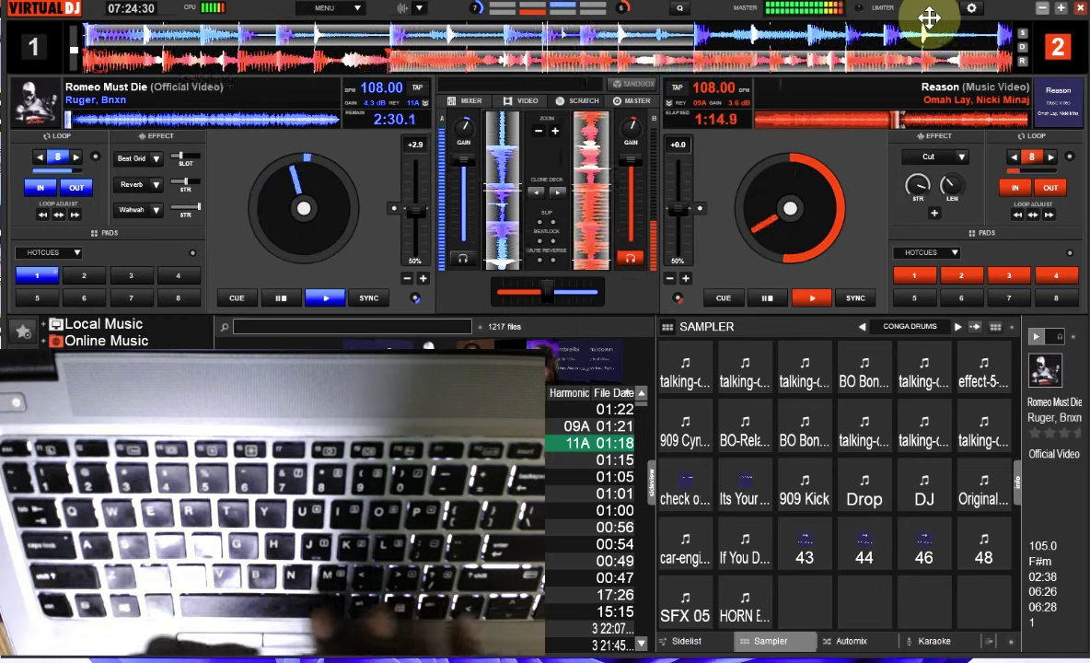
- Pause Reason on deck 2 and return Romeo Must Die on deck 1 to its cue point
key("a")
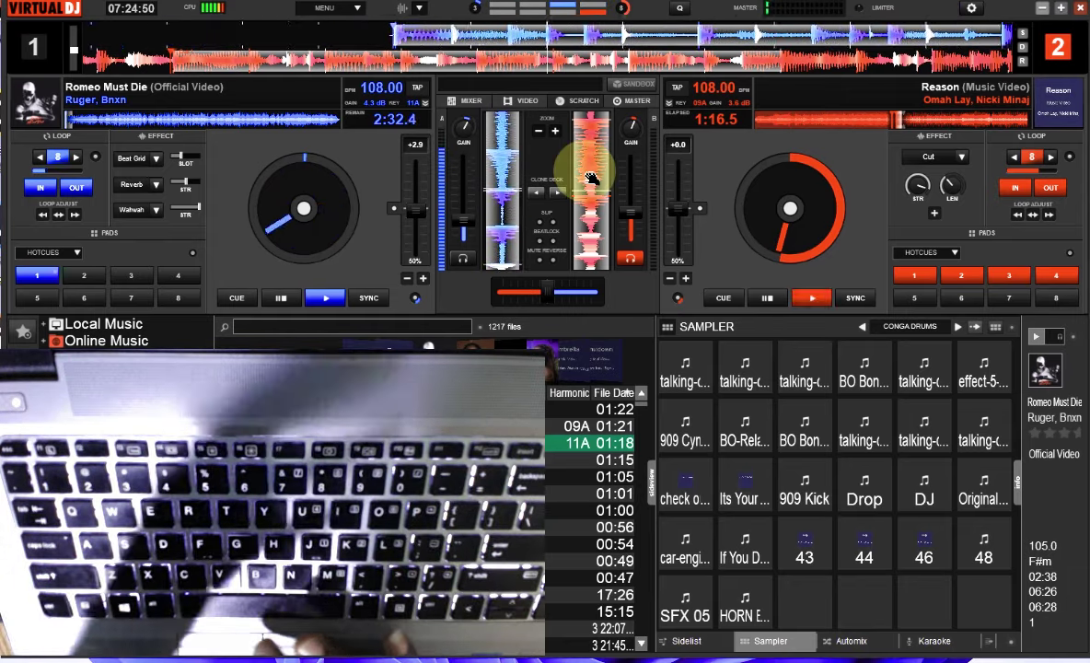
key("d")
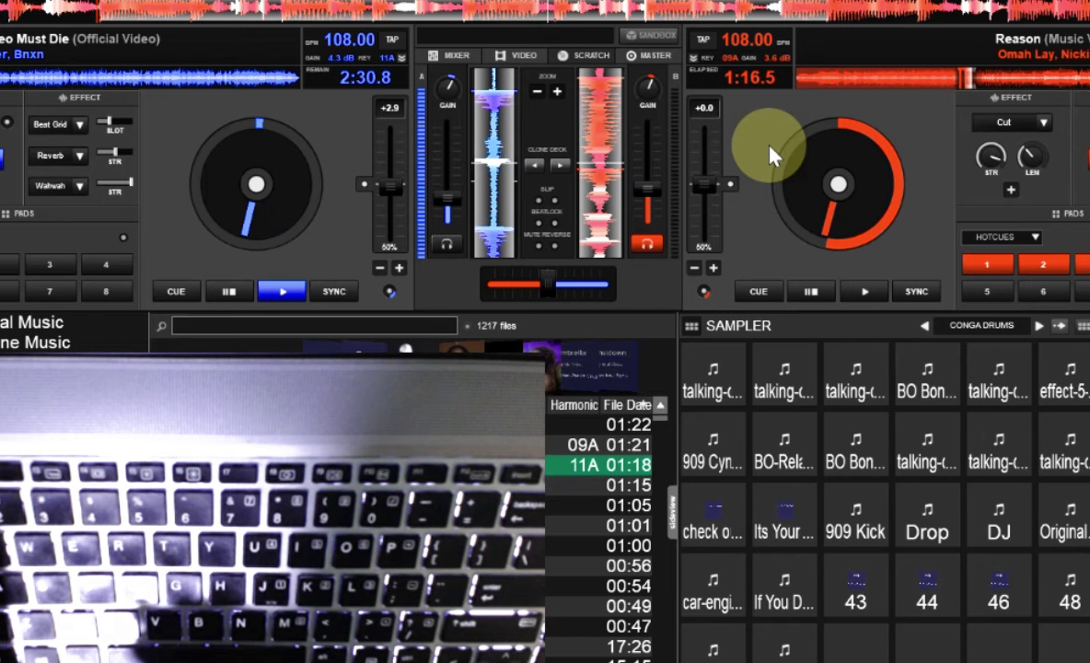
key("space")
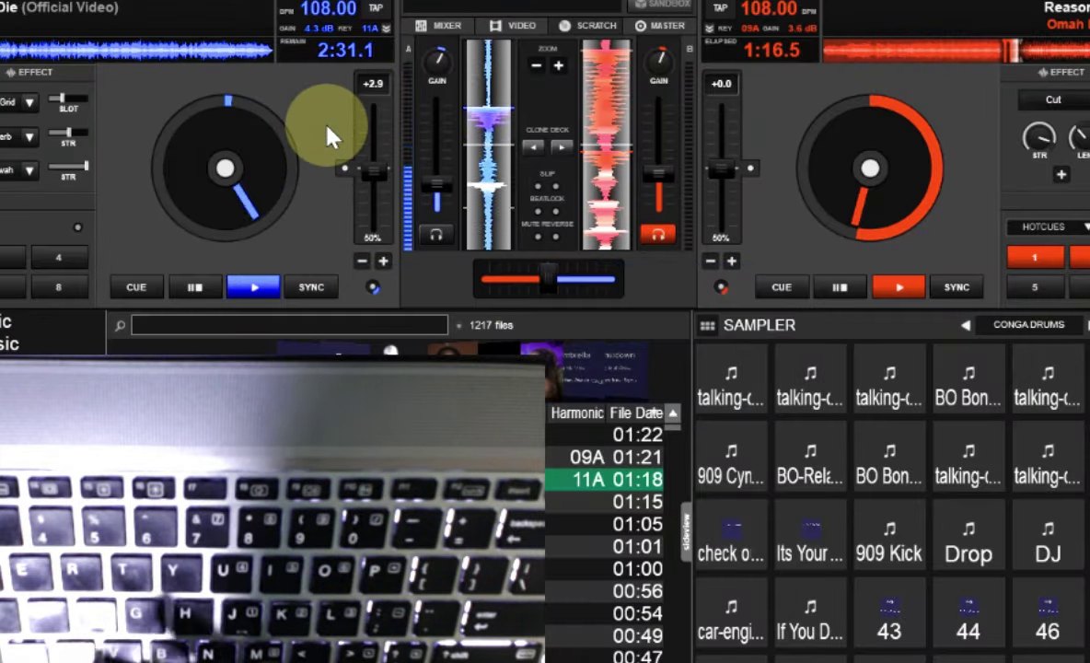
key("v")
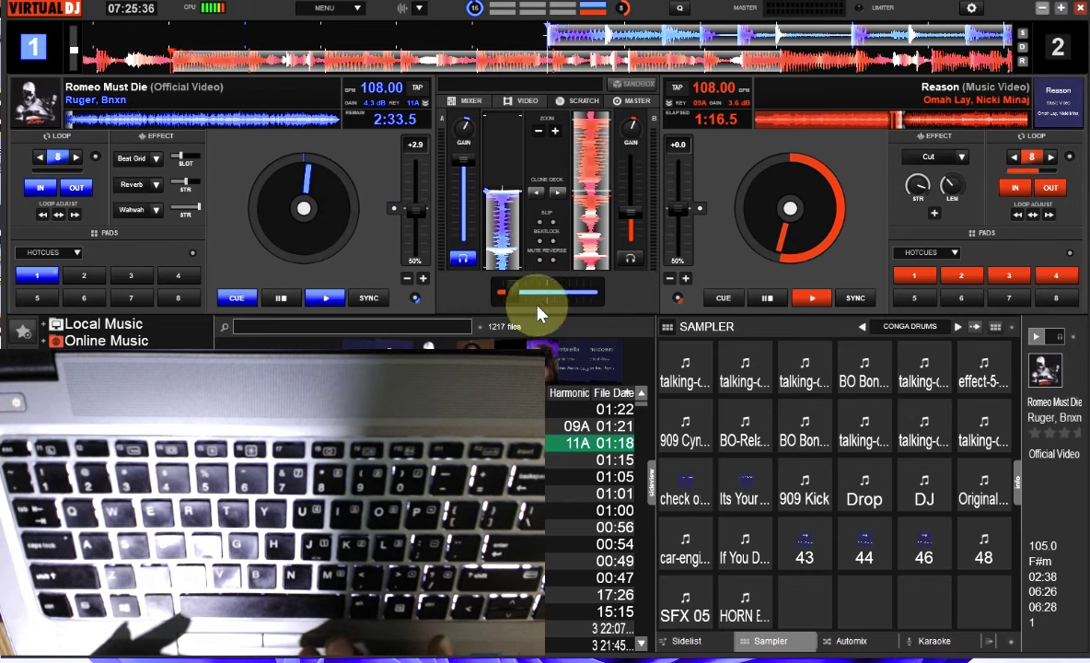
- Sweep the crossfader toward deck 2 and back to centre, and scratch Romeo Must Die with deck 1's jog wheel
left_click_drag(548, 293, 599, 296)
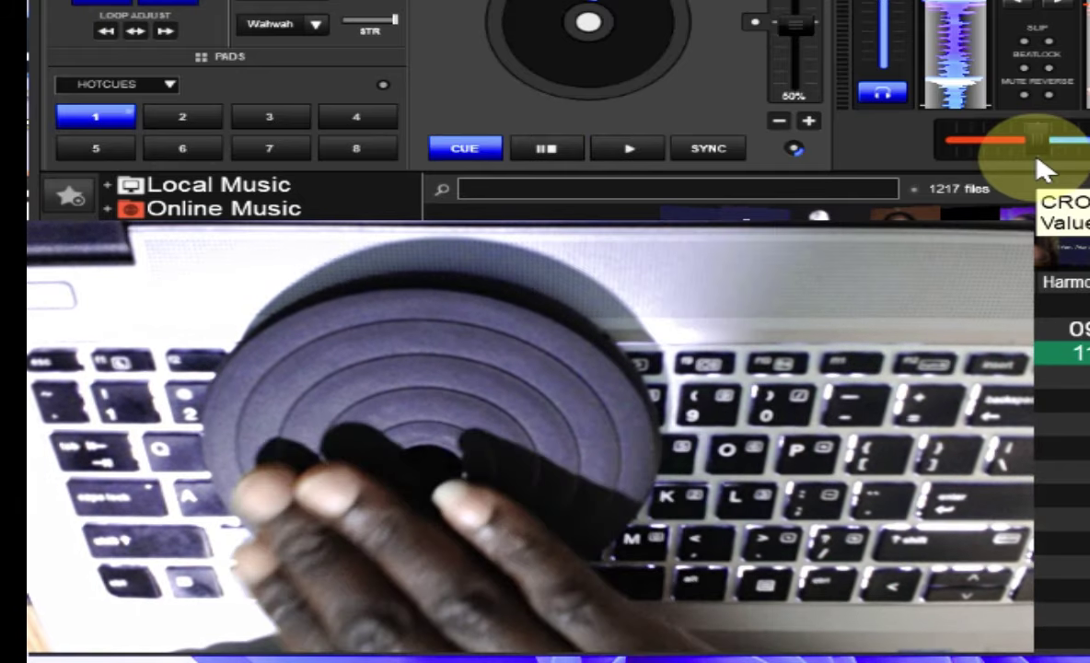
key("space")
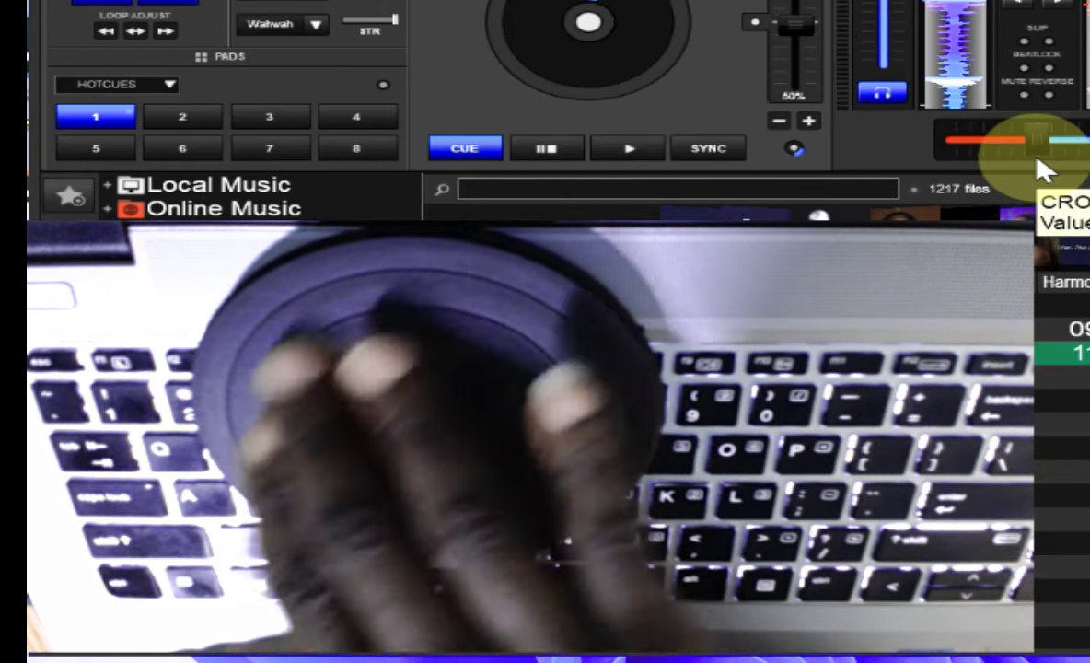
left_click(559, 11)
mouse_move(556, 10)
left_mouse_down()
mouse_move(601, 0)
mouse_move(538, 0)
left_mouse_up()
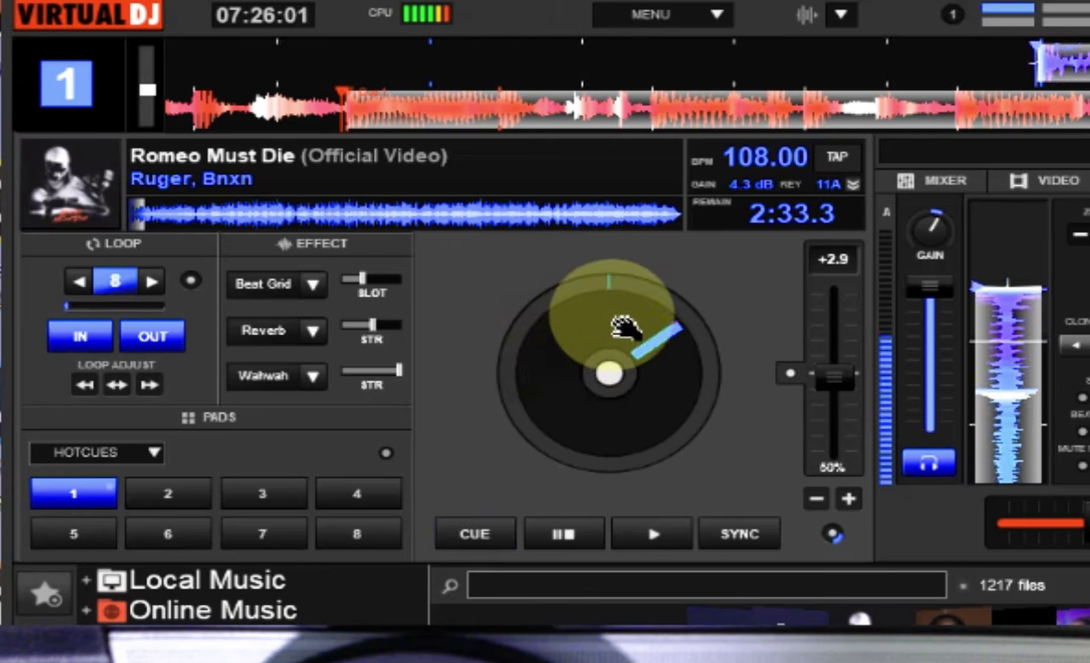
left_click_drag(555, 322, 624, 271)
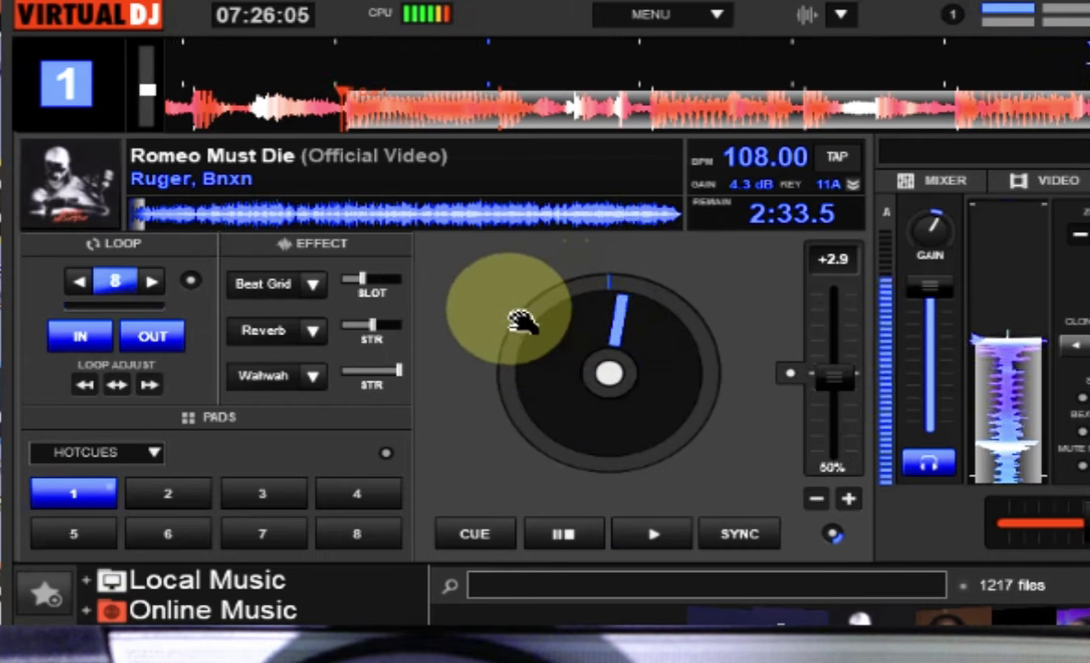
left_click_drag(521, 323, 530, 287)
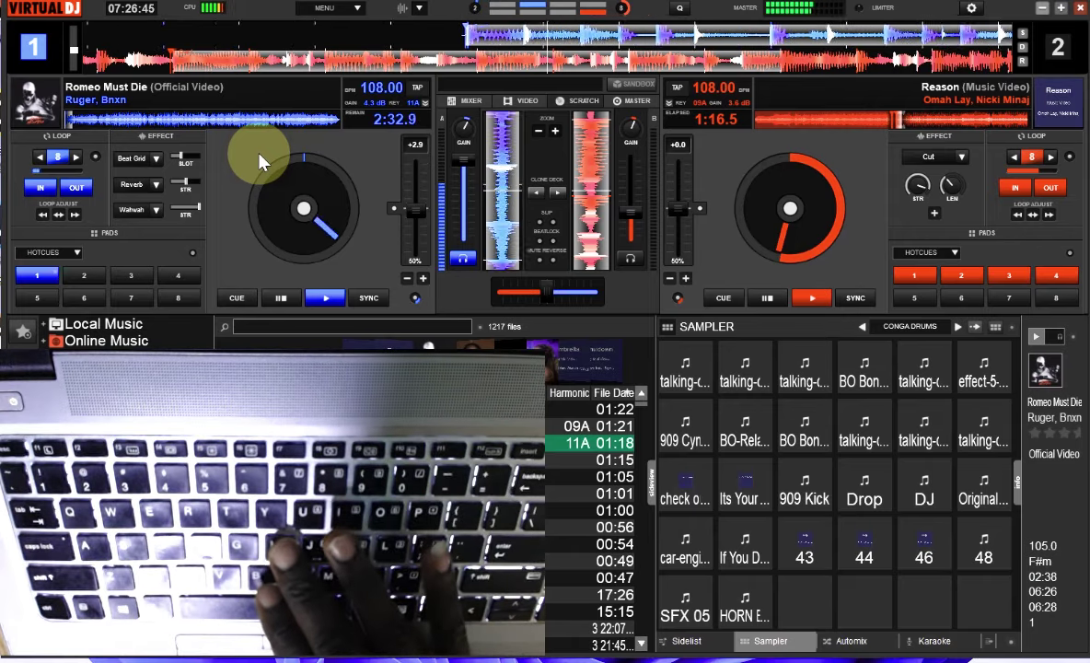
- Play Romeo Must Die on deck 1 and scratch its opening beats with the mapped keyboard controls
key("z")
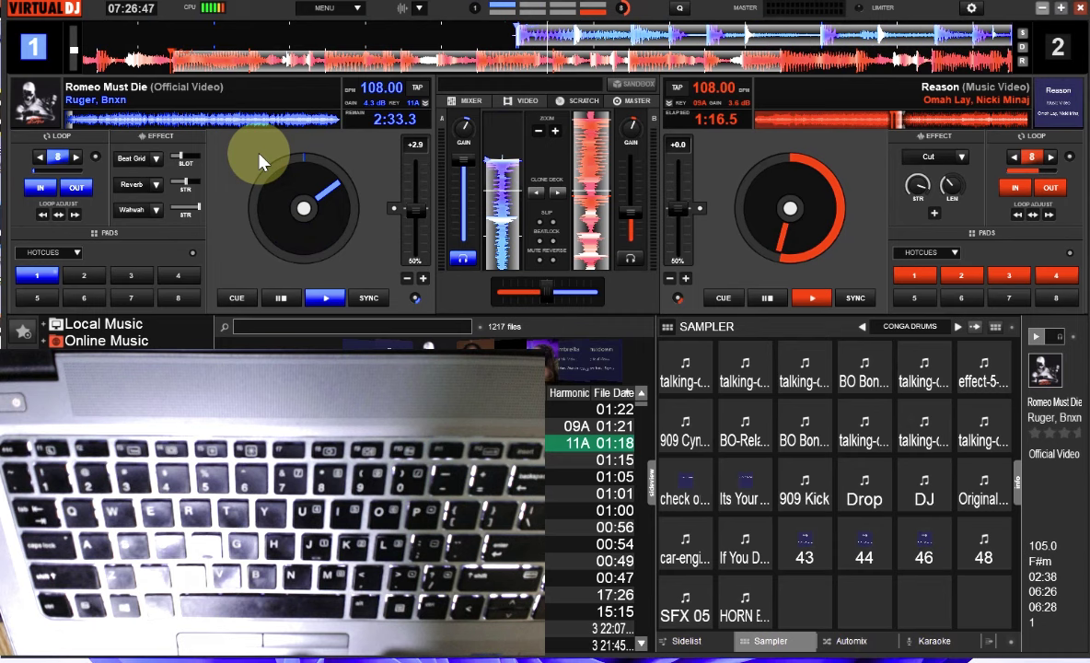
key("space")
key("z")
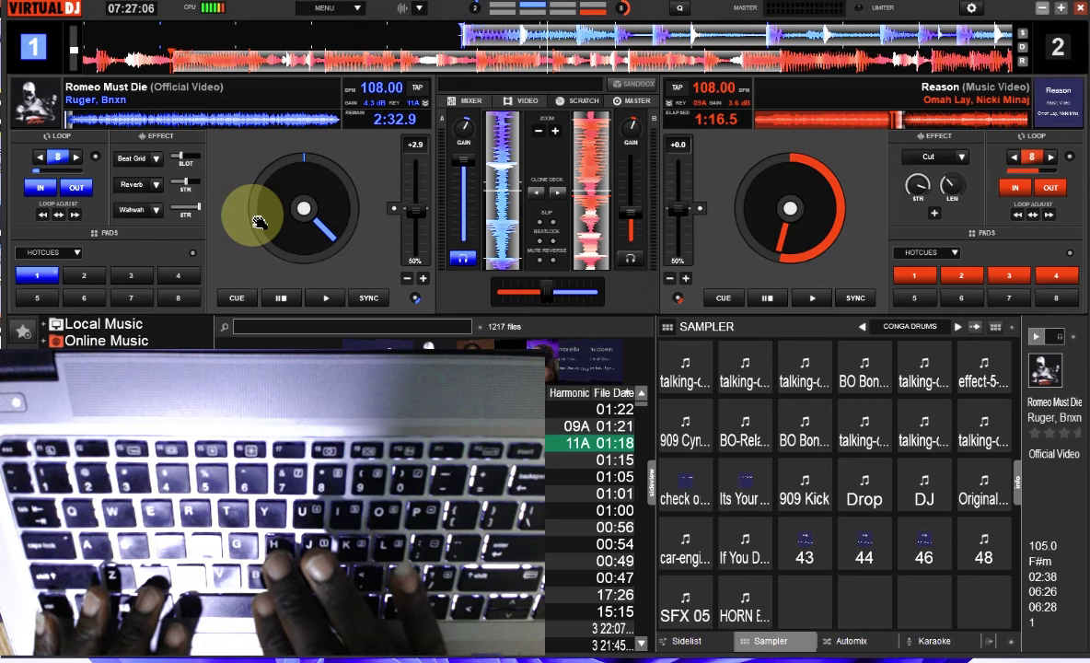
key("h")
key("j")
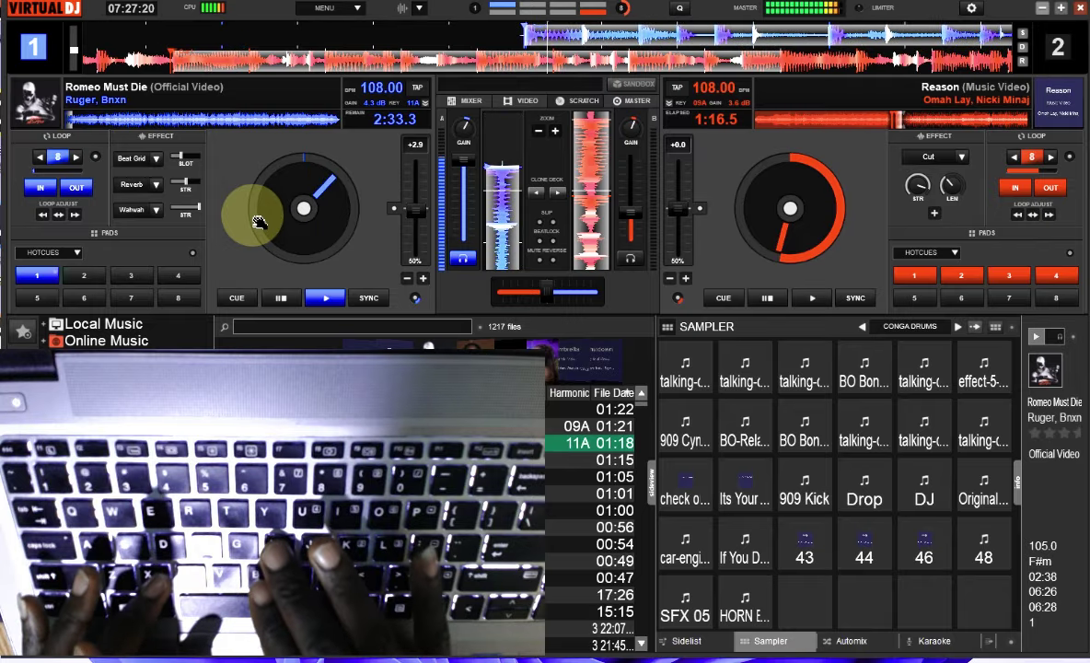
- Restart deck 1 from its cue point and make deck 2 the active deck
key("space")
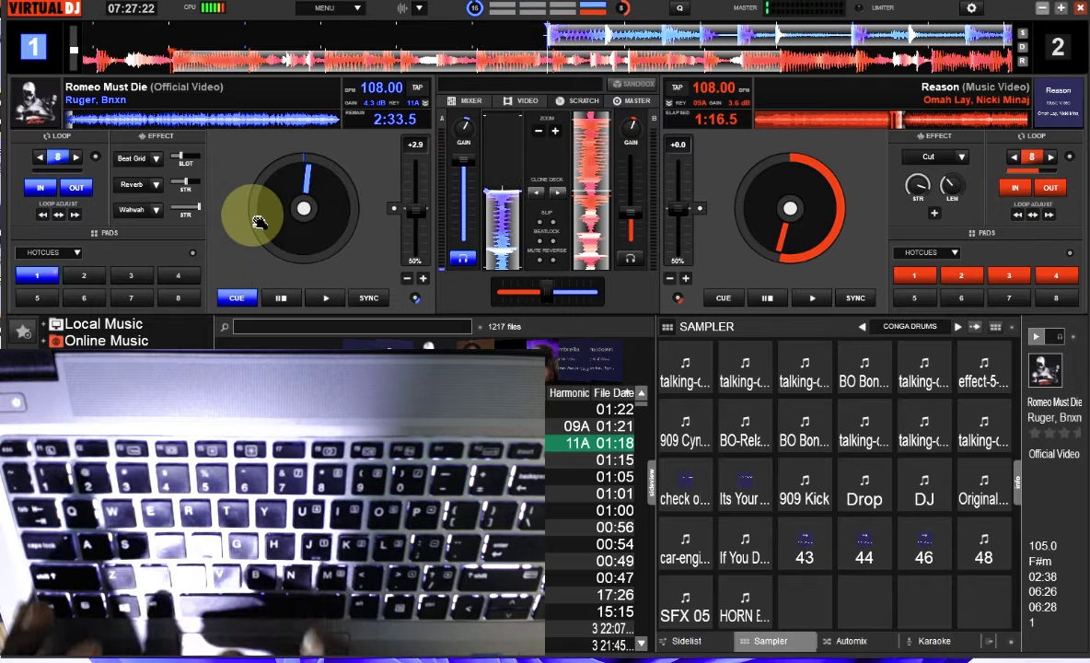
key("space")
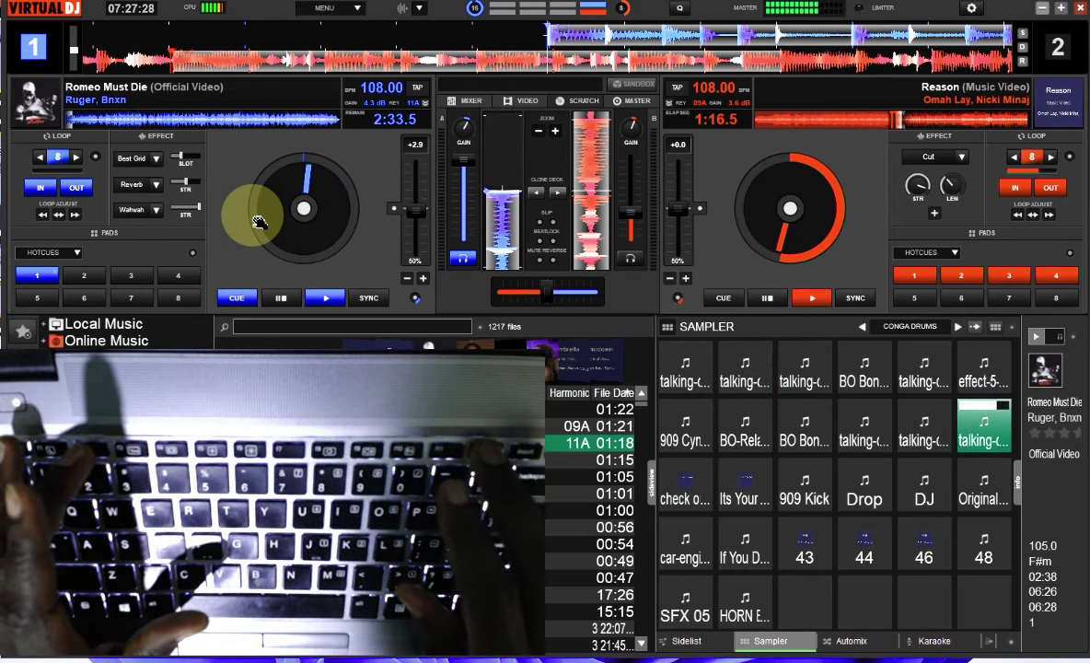
key("space")
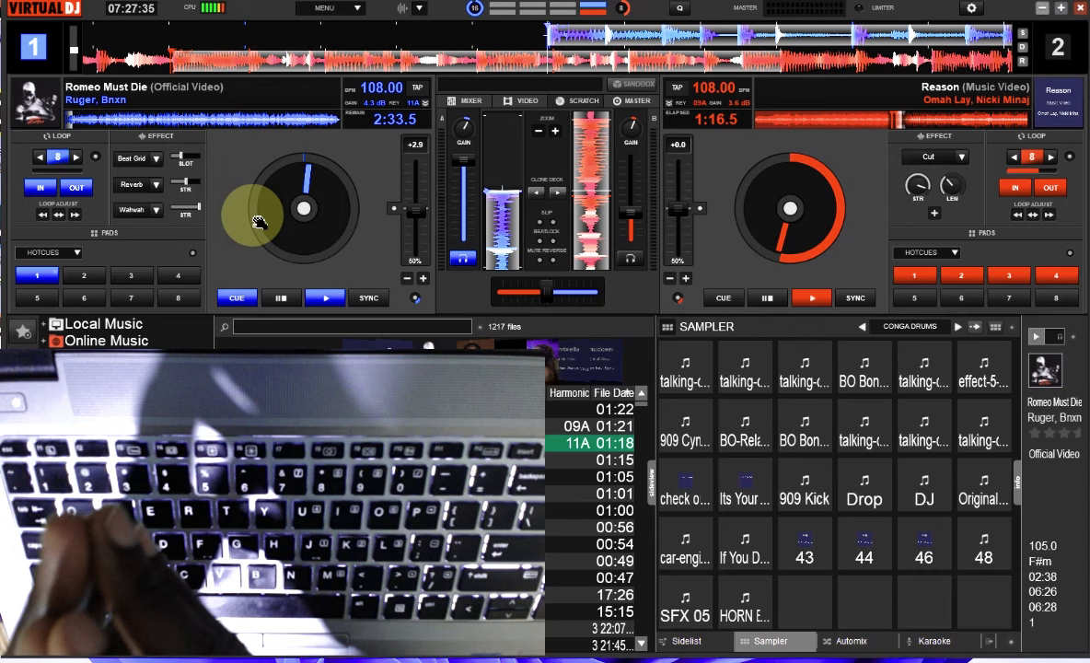
key("space")
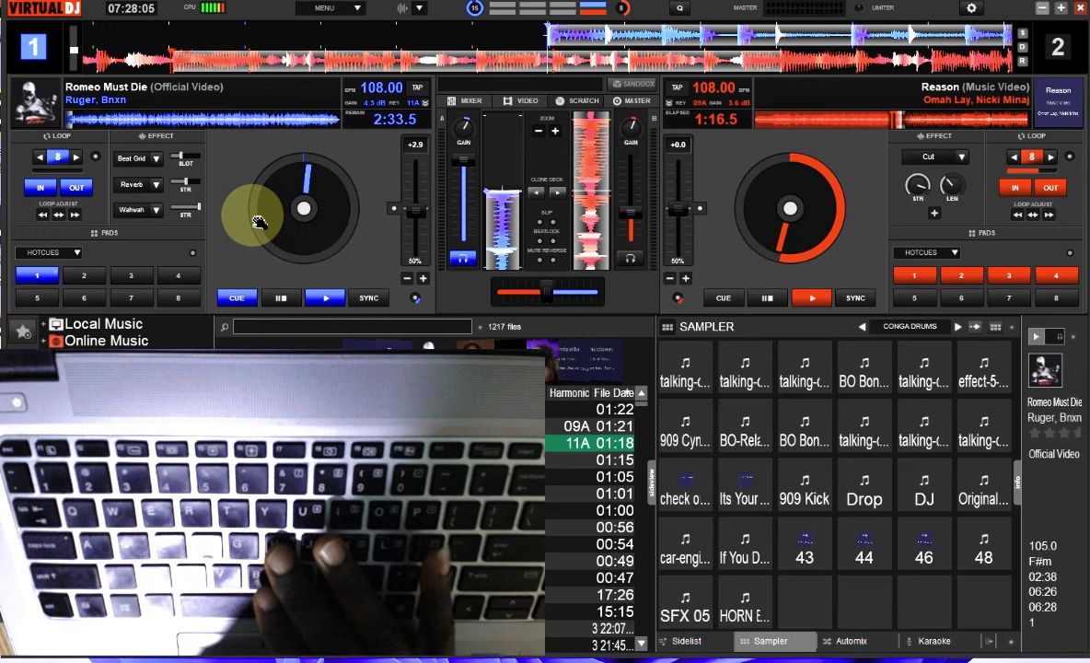
key("space")
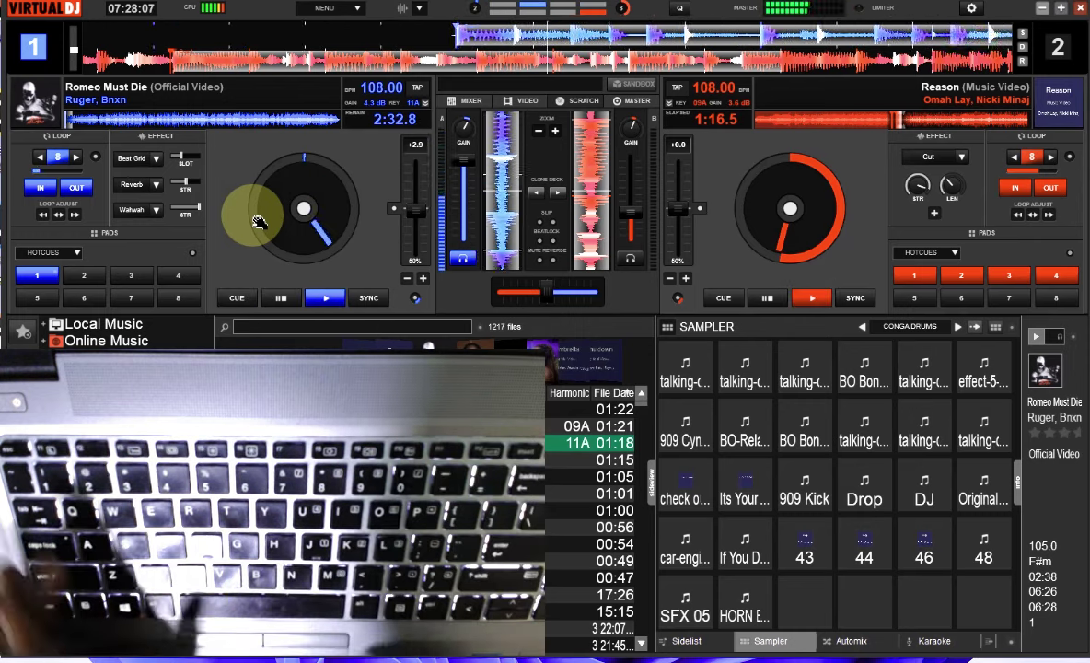
key("Tab")
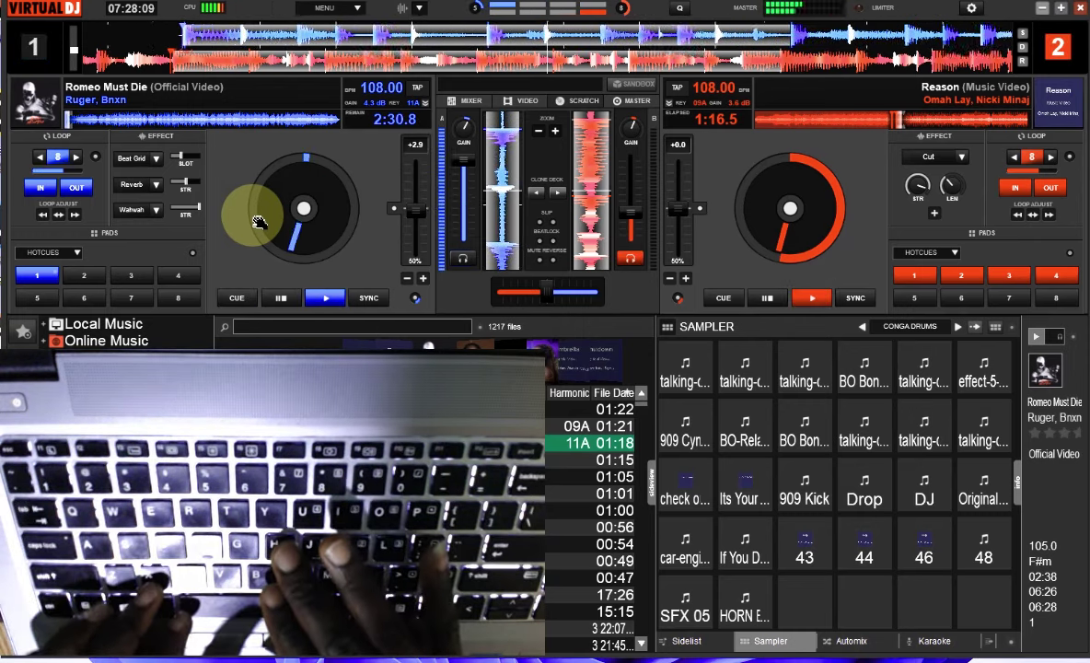
key("space")
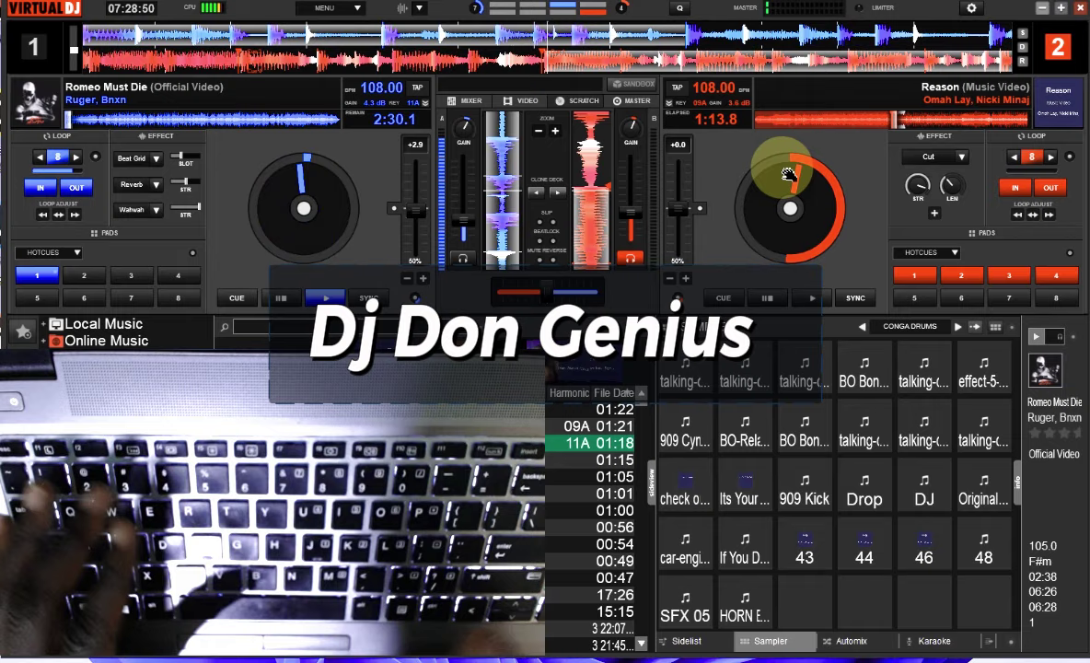
- Play a rhythm with the talking-drum samples of the Conga Drums bank over the loop running on deck 1
key("F11")
key("F2")
key("F11")
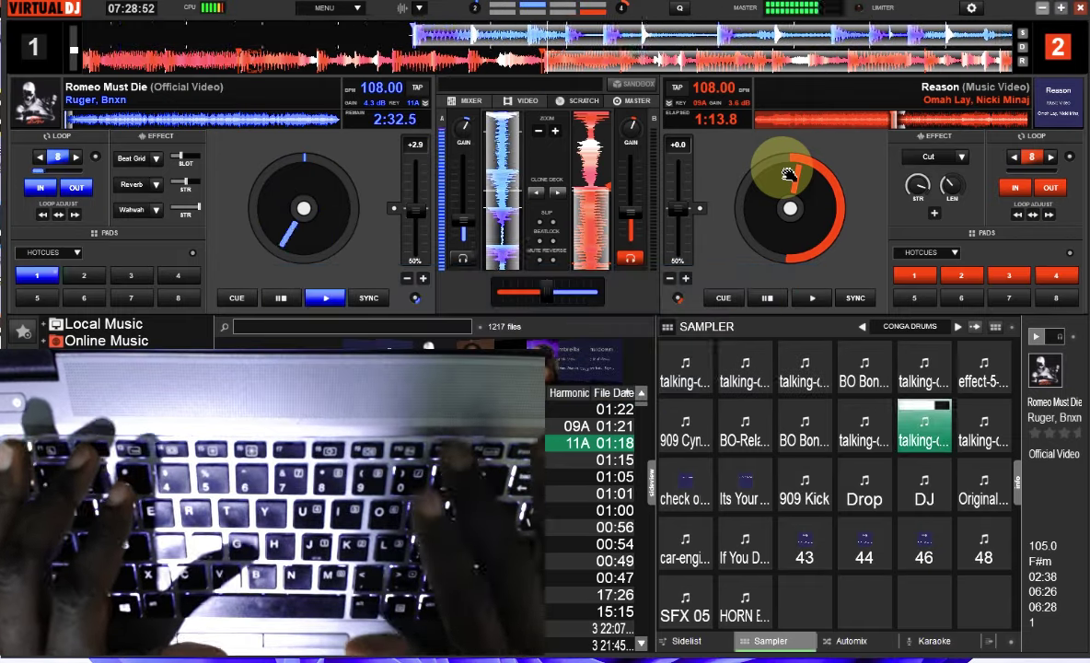
key("F2")
key("F11")
key("F12")
key("F2")
key("F12")
key("F2")
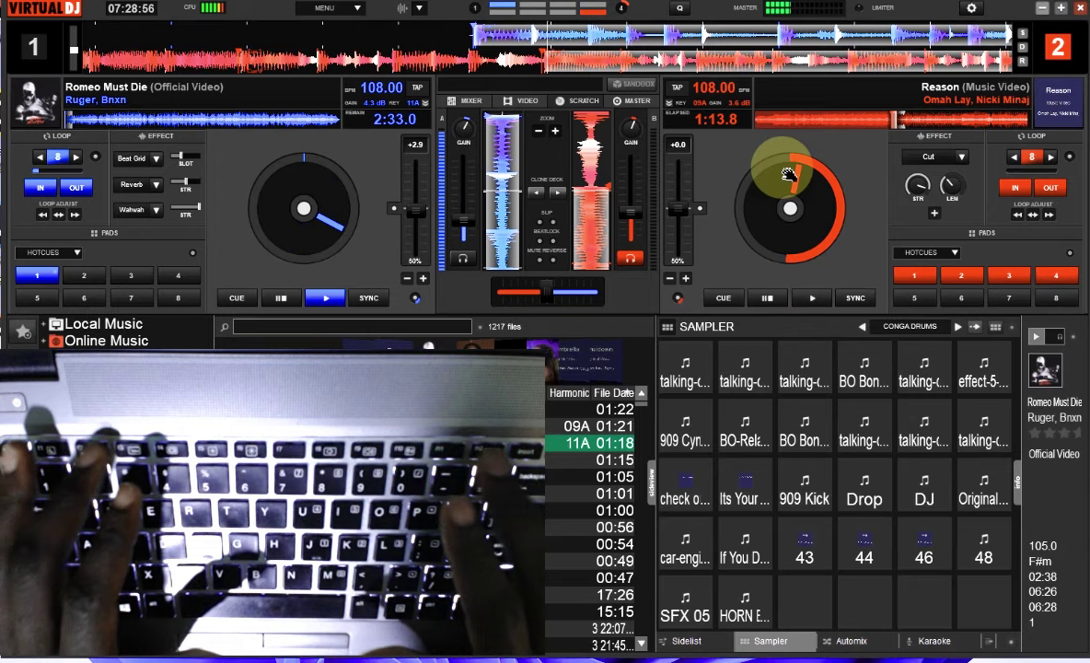
key("F12")
key("F2")
key("F12")
key("F2")
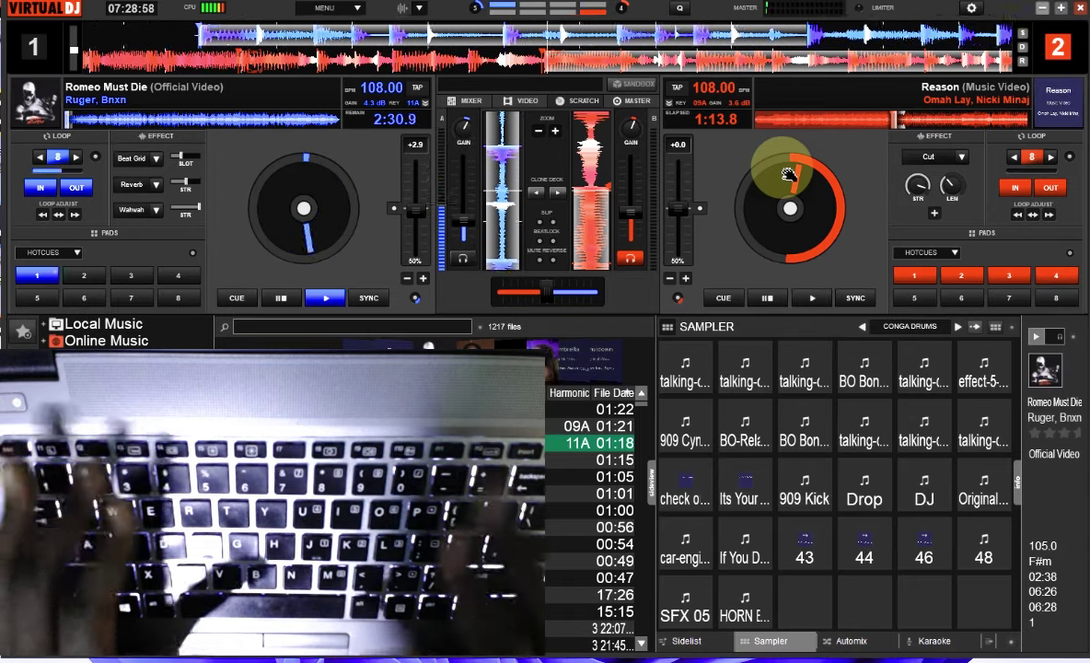
- Make deck 1 active and scratch its looped section, returning to hot cue 1
key("space")
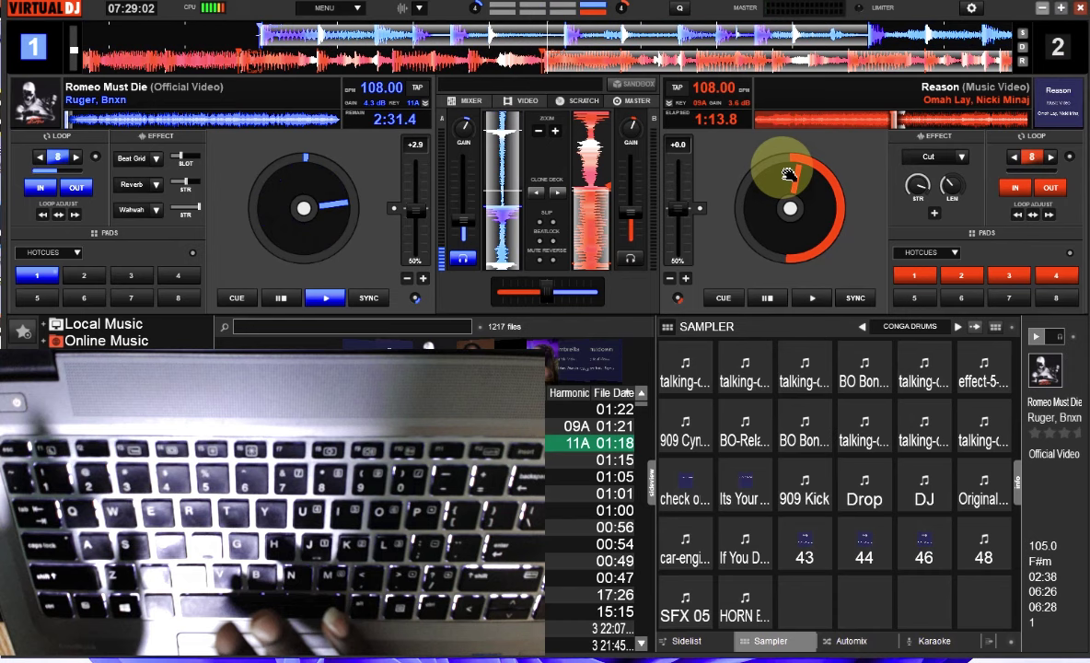
key("c")
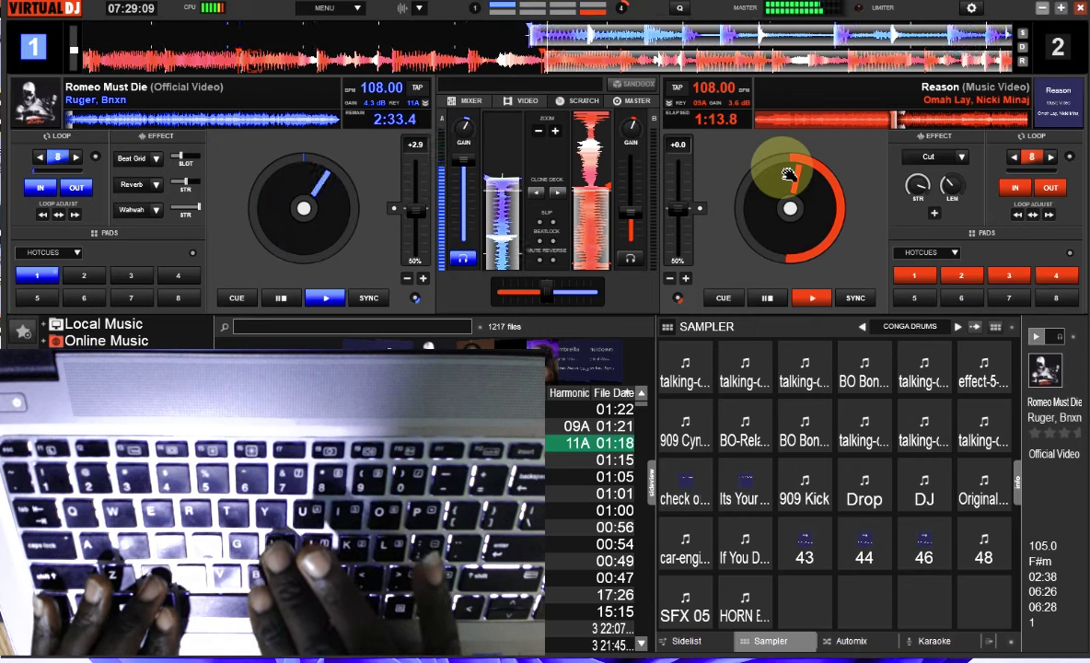
key("c")
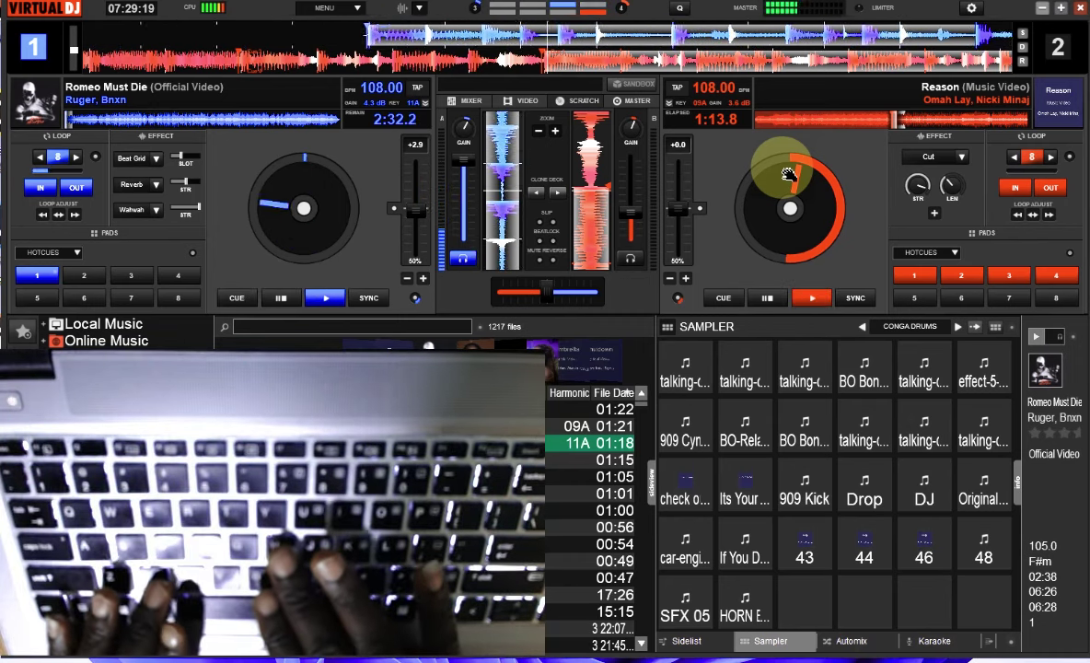
key("1")
key("1")
- Make deck 2 active and store hot cue 7 on the Reason track
left_click(788, 174)
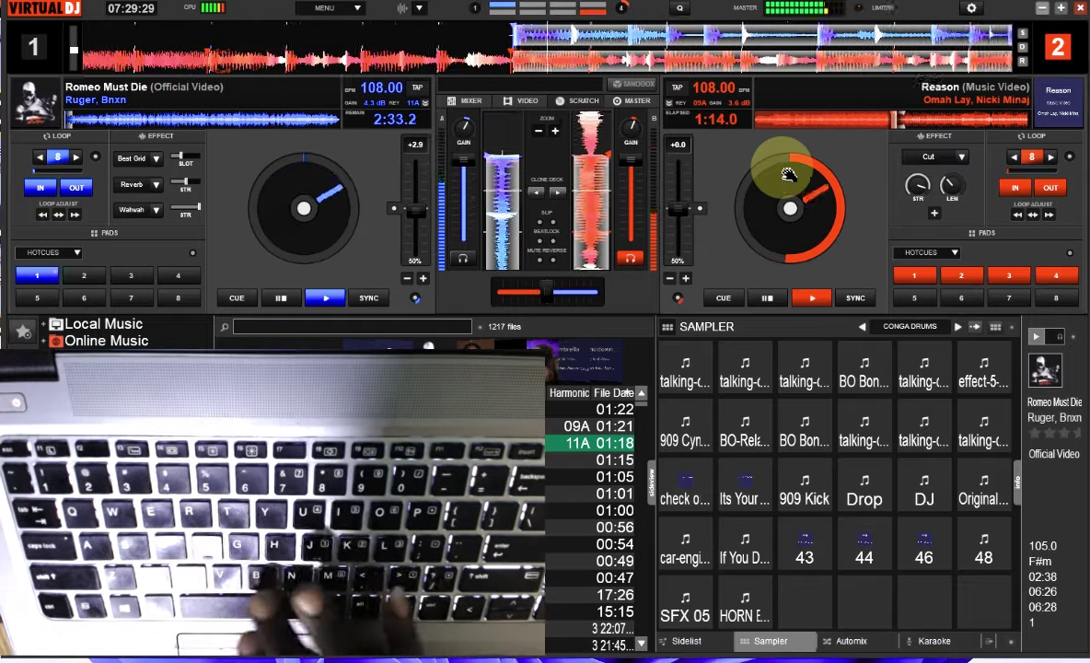
key("7")
key("7")
key("7")
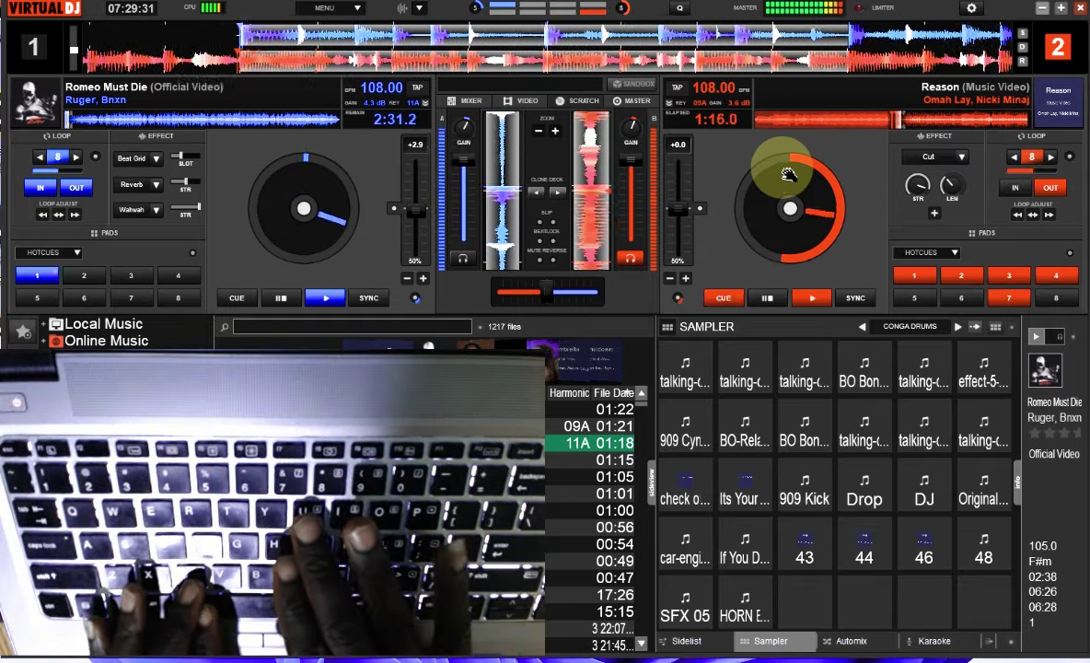